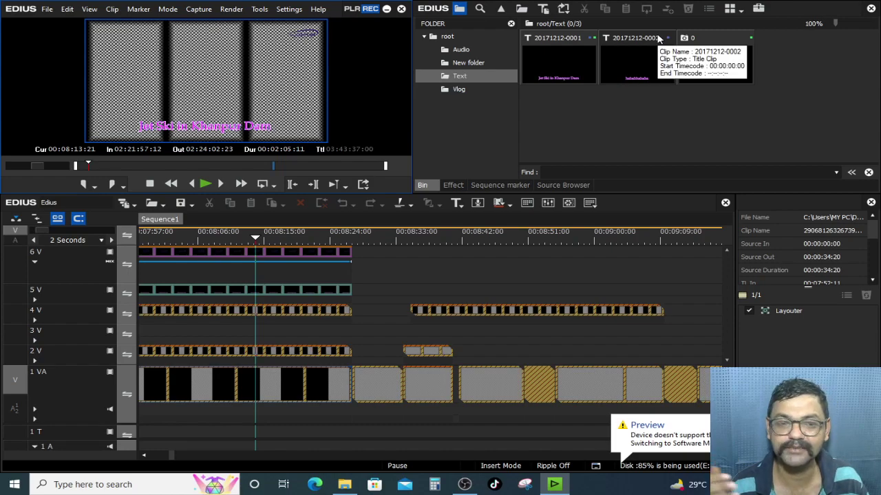
Step: Examine the offline clips between about 00:08:13 and 00:08:03 on the timeline, including in the full-screen preview
left_click_drag(465, 237, 364, 260)
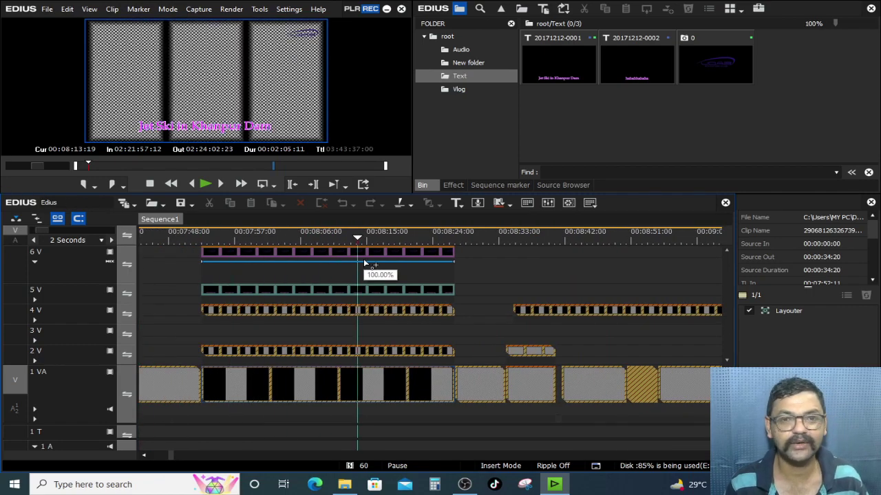
left_click_drag(358, 238, 278, 280)
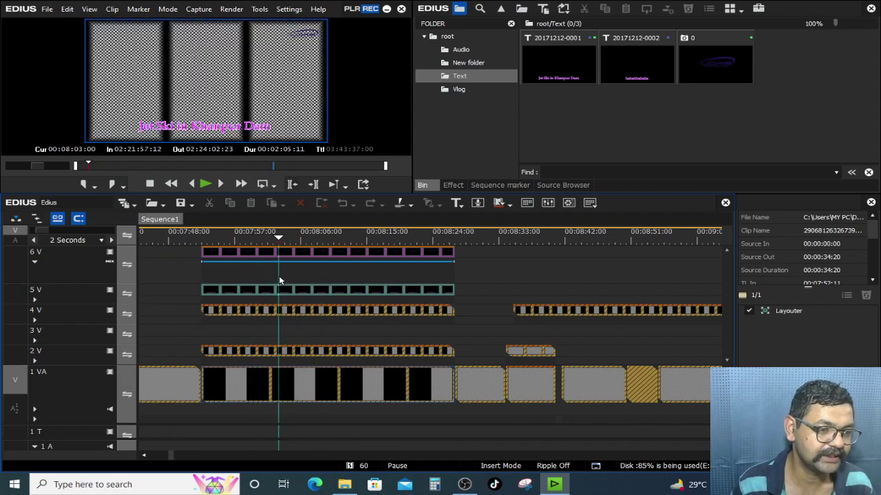
left_click(279, 309)
double_click(235, 96)
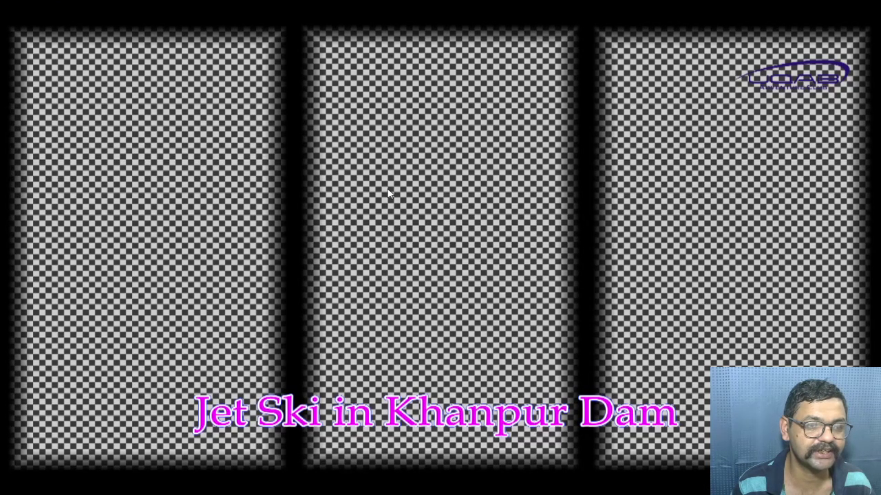
key("Escape")
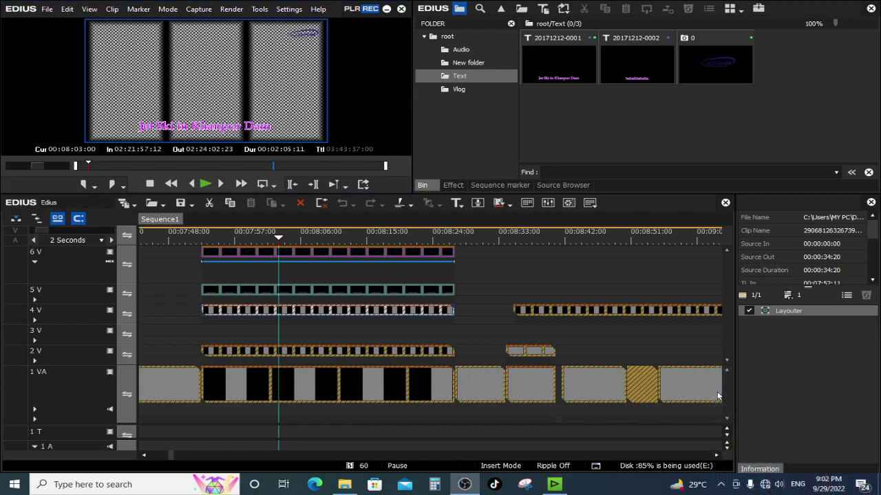
Step: Inspect the offline clips on tracks 1 VA and 4 V, checking the picture from about 00:07:38 to 00:08:50
left_click(2, 269)
key("a")
key("a")
key("a")
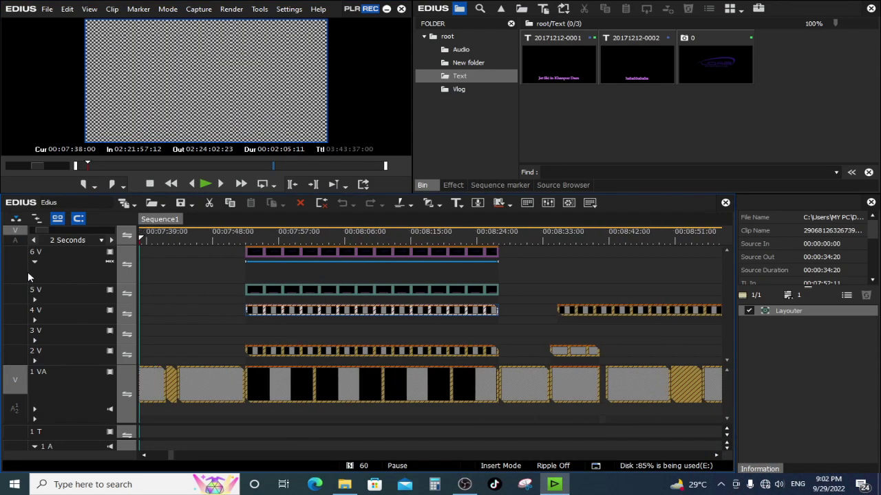
key("s")
left_click(251, 393)
left_click(251, 393)
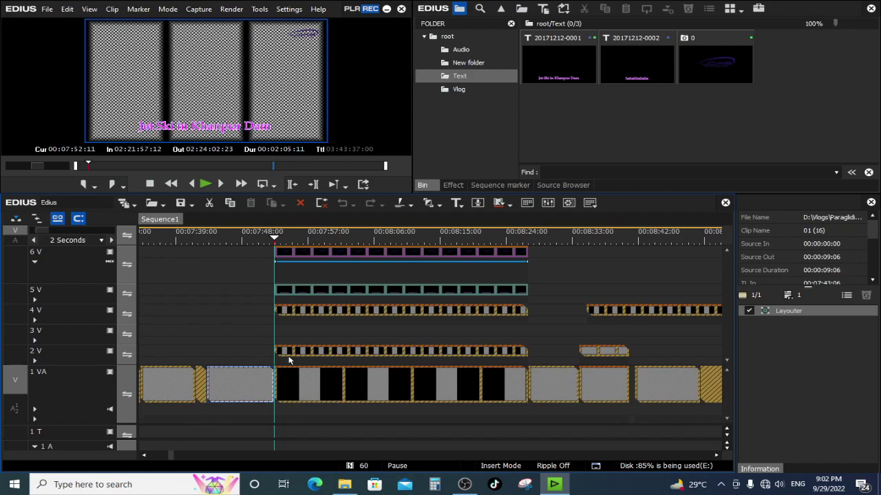
left_click(411, 315)
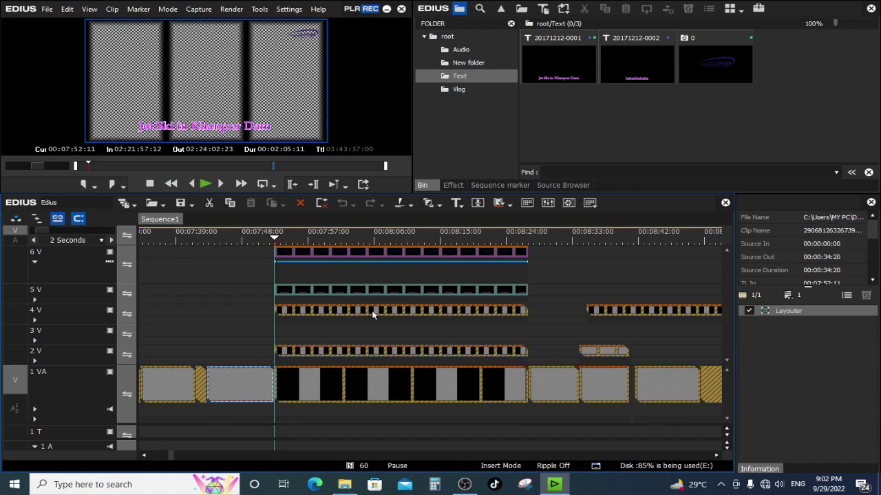
left_click_drag(407, 241, 428, 247)
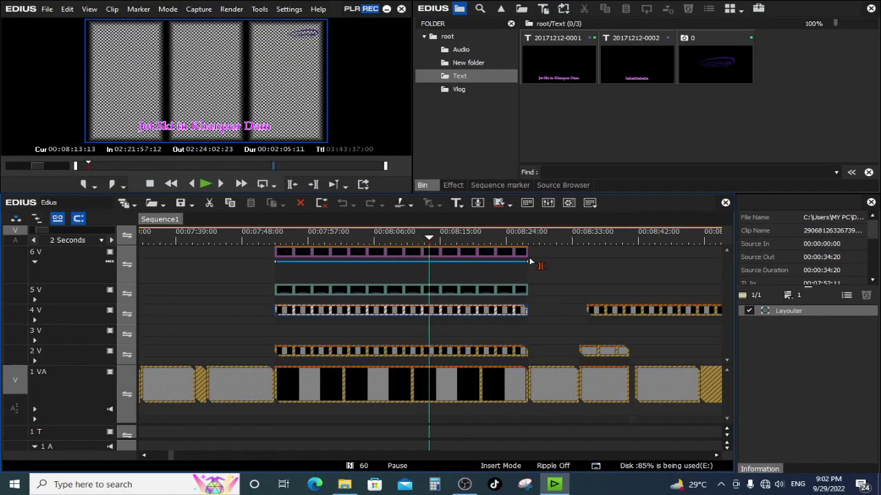
left_click_drag(551, 236, 473, 298)
left_click(473, 311)
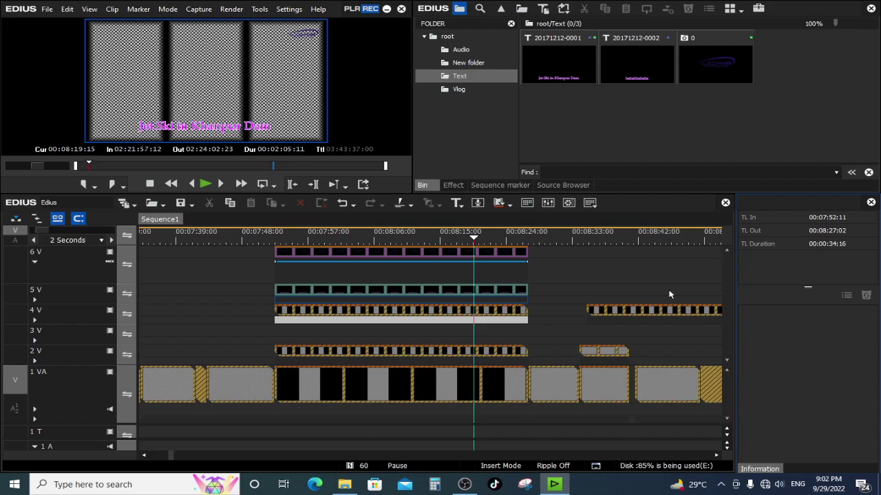
left_click_drag(345, 241, 670, 292)
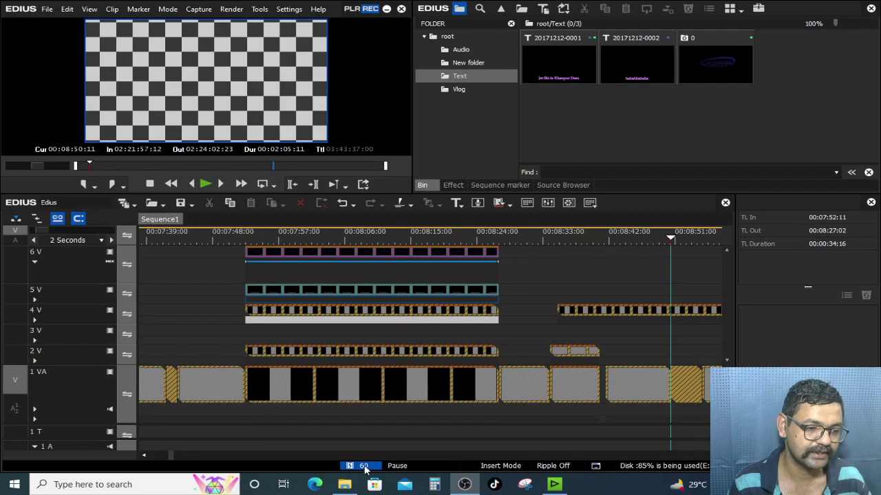
Step: Open the Restore and Transfer Clips dialog for the offline clips, then widen and reposition it
left_click(363, 439)
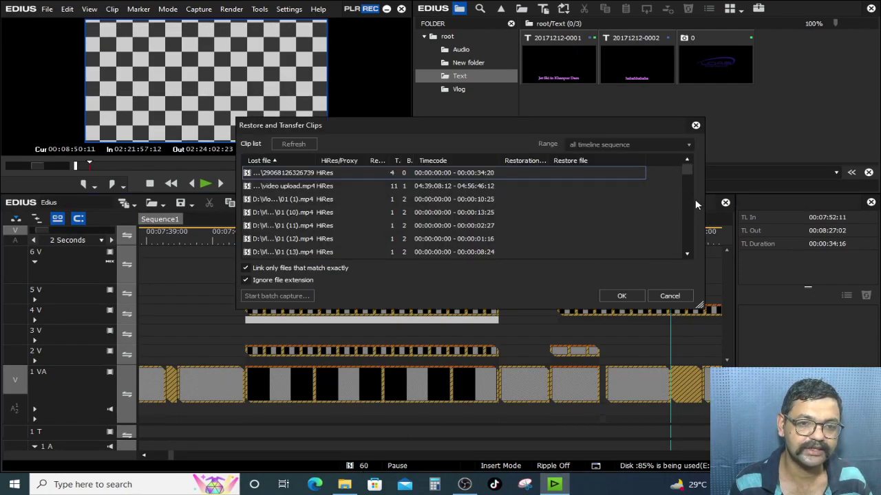
left_click(412, 199)
left_click_drag(699, 205, 816, 225)
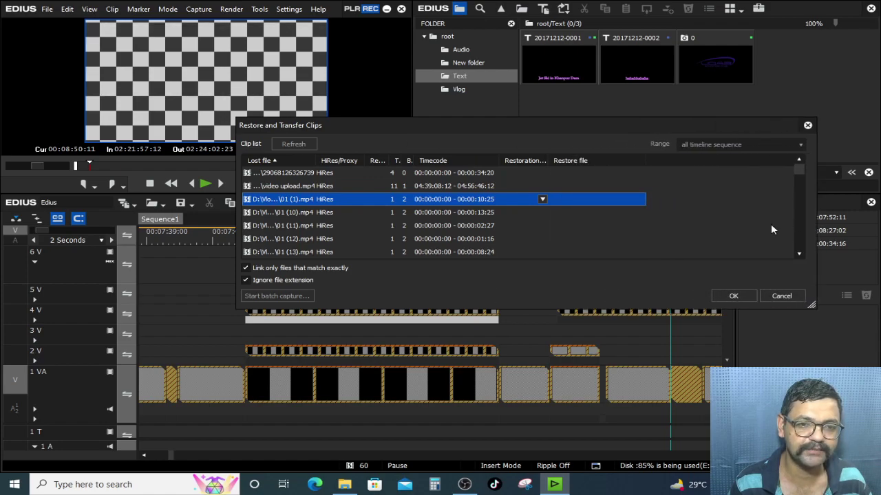
left_click_drag(679, 126, 580, 53)
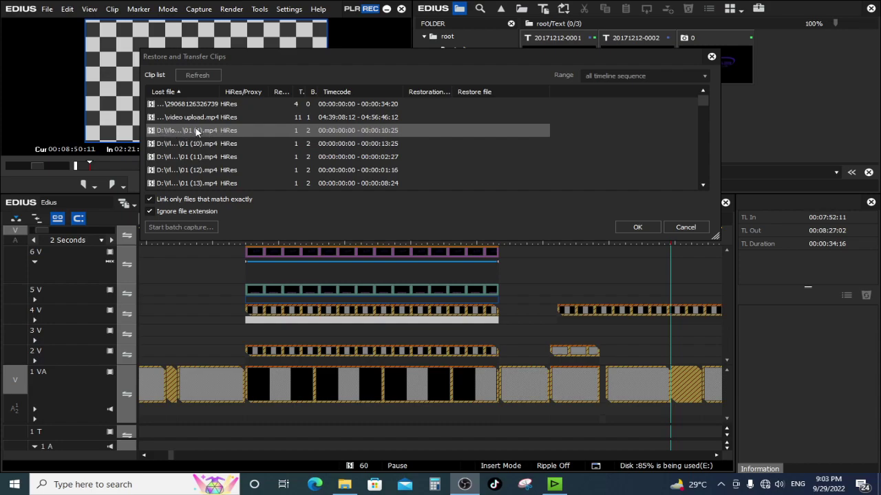
left_click(386, 128)
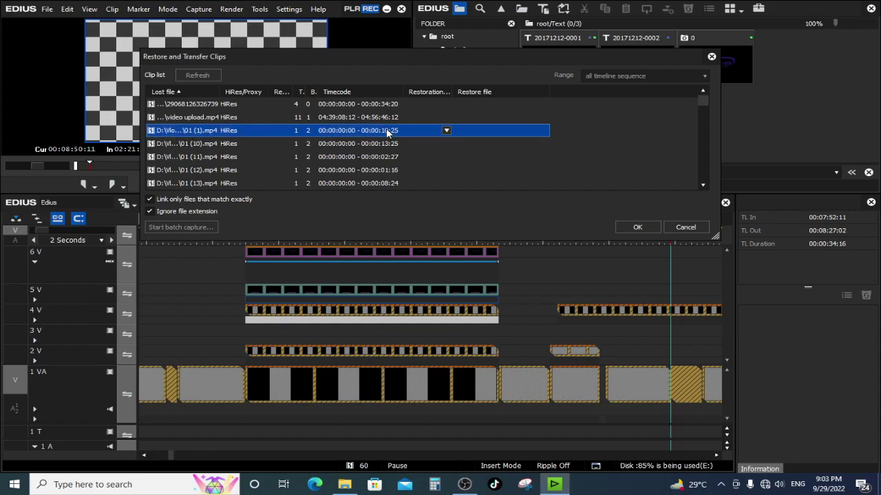
left_click(447, 131)
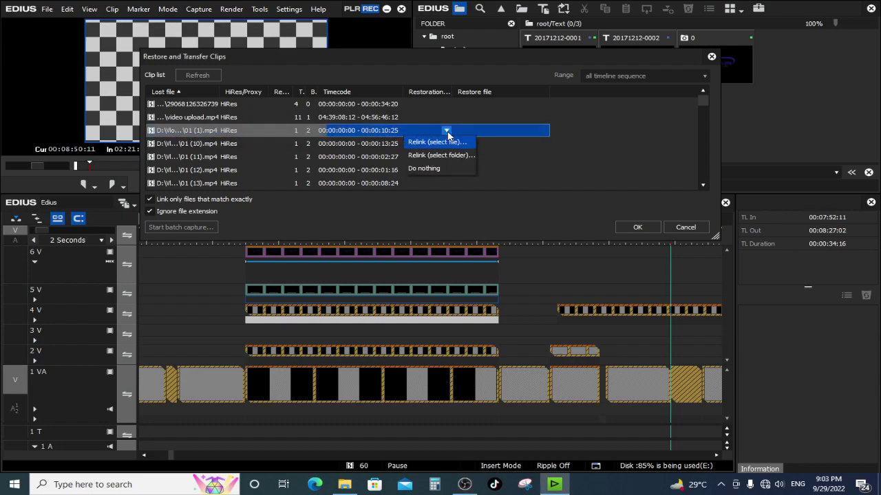
left_click(482, 142)
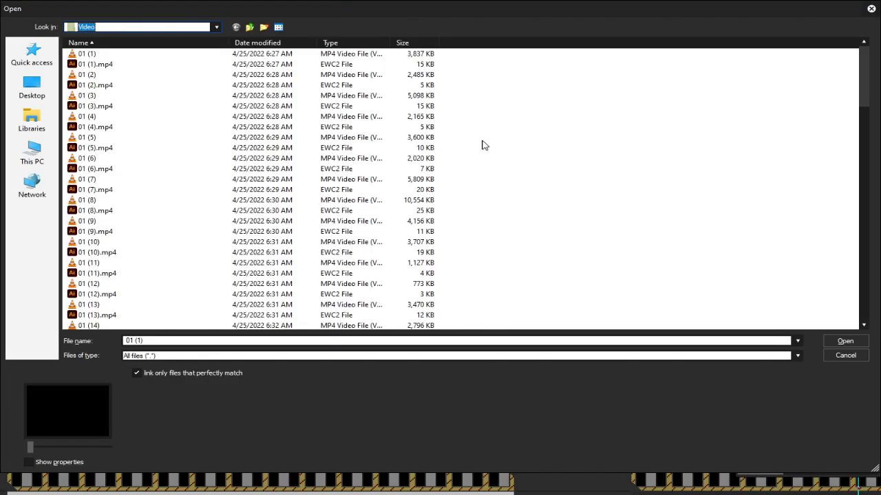
left_click(844, 355)
Step: Relink the lost clip 01 (1).mp4 to the 01 (1) video file in the Paragliding Vlog1 Video folder and apply the restoration
left_click(447, 130)
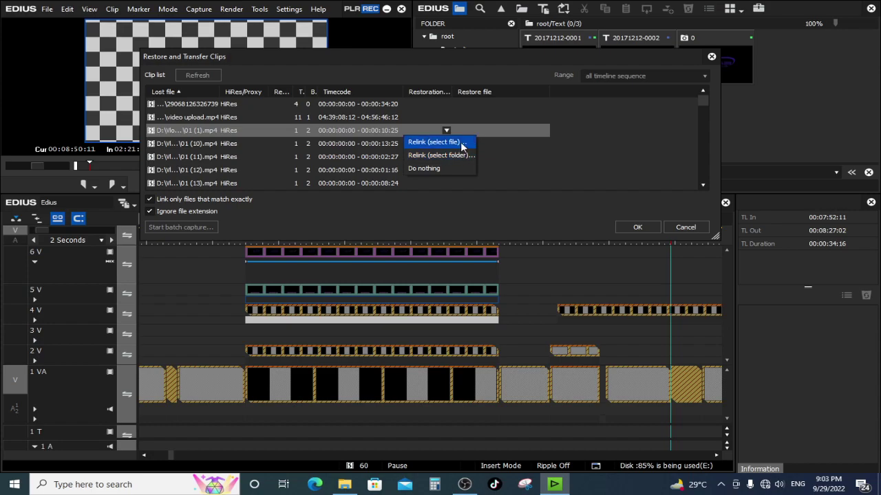
left_click(461, 143)
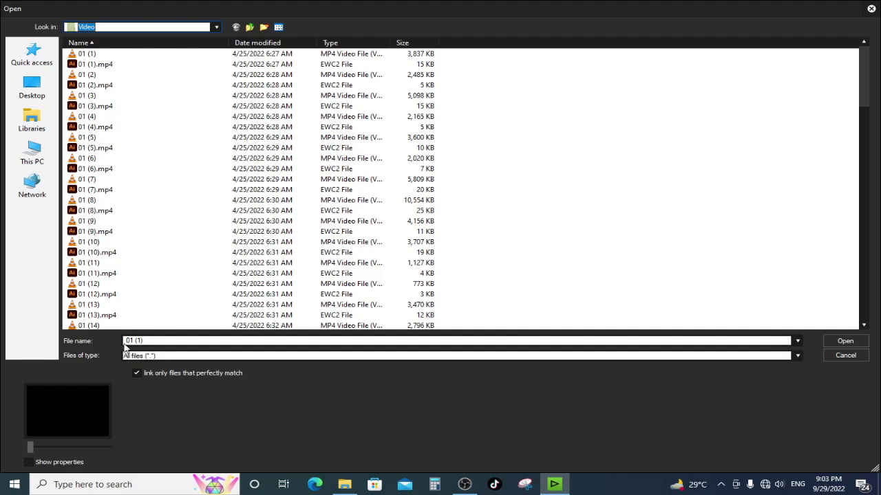
left_click(251, 27)
left_click(251, 28)
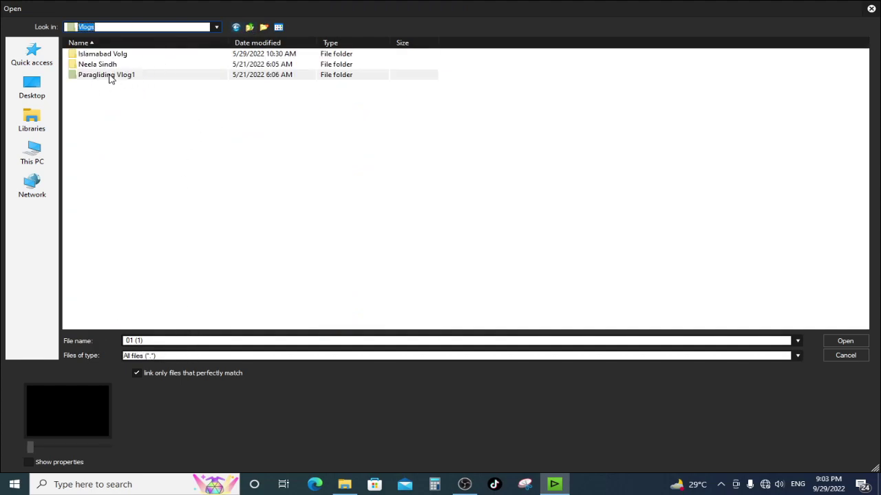
double_click(110, 76)
double_click(96, 55)
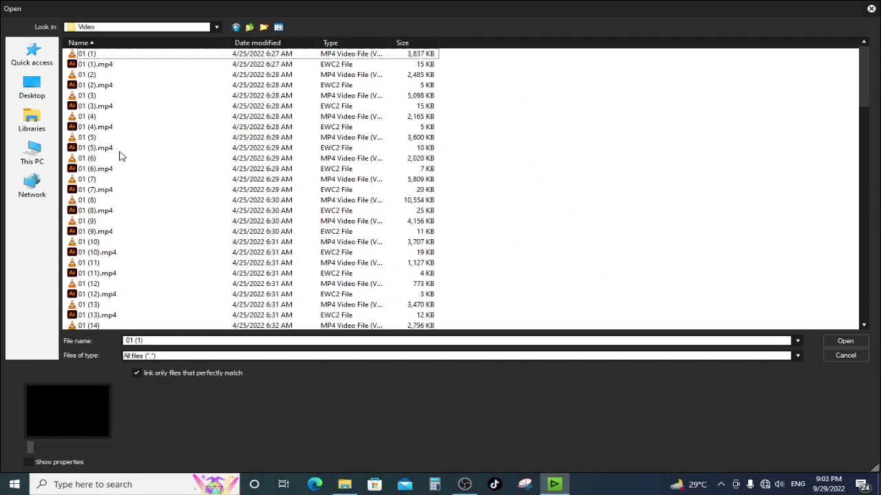
left_click(94, 55)
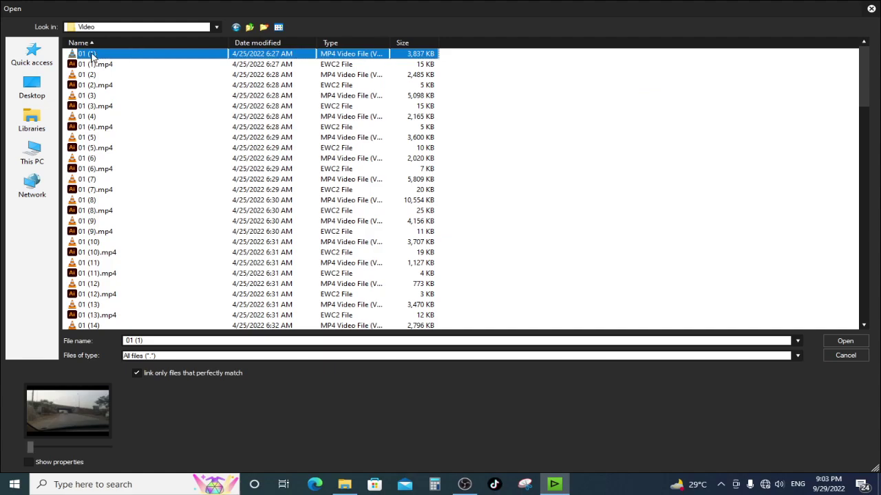
double_click(91, 55)
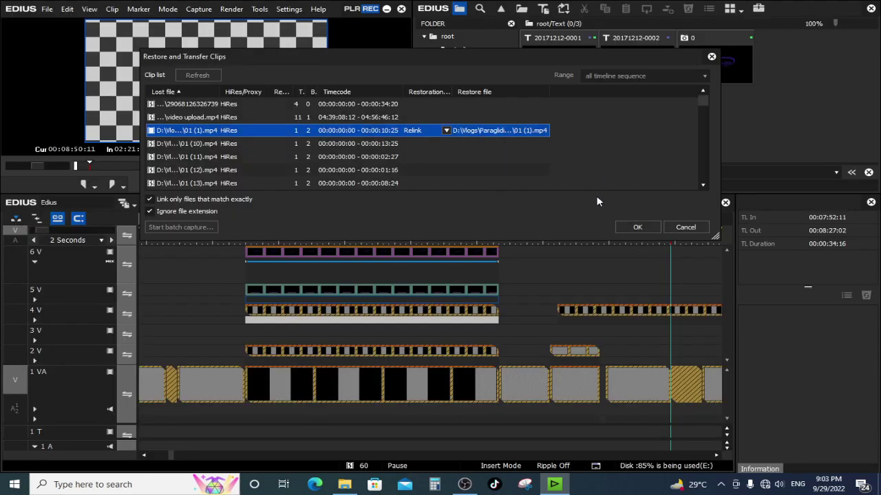
left_click(634, 227)
Step: Check the clips on track 1 VA around 00:07:17 for remaining offline footage
left_click(306, 233)
left_click_drag(265, 233, 389, 429)
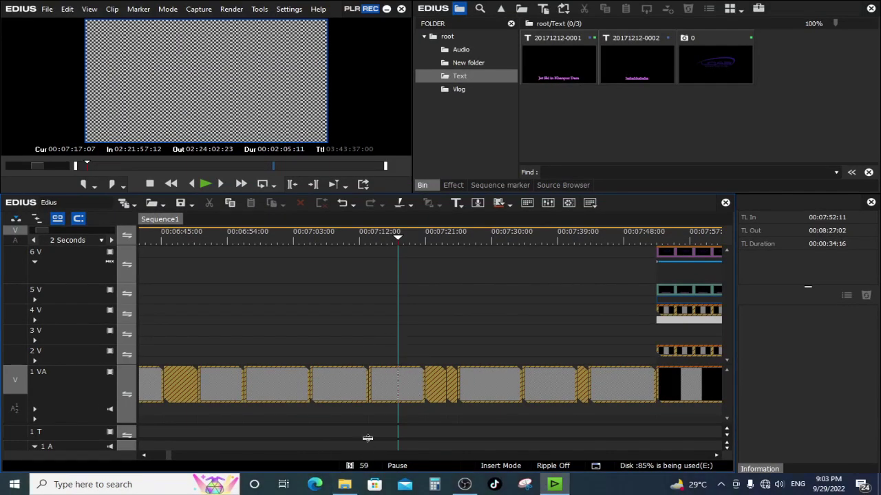
key("Home")
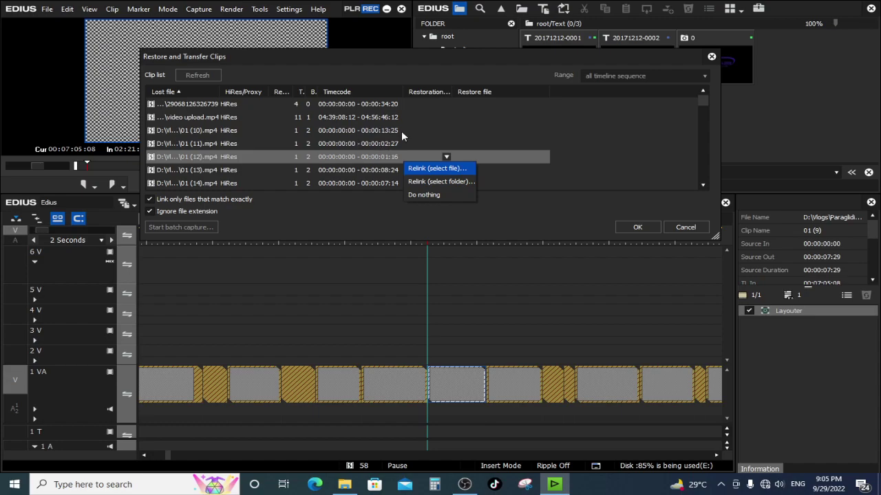
left_click(387, 132)
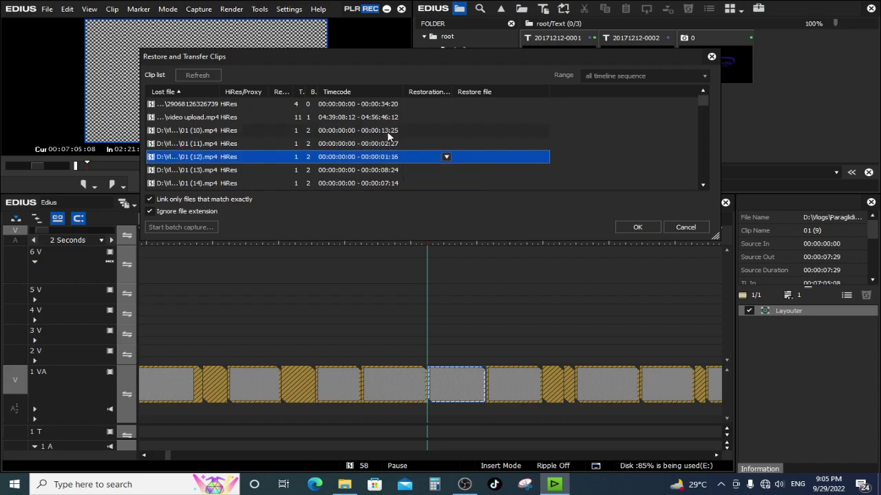
key("ctrl+a")
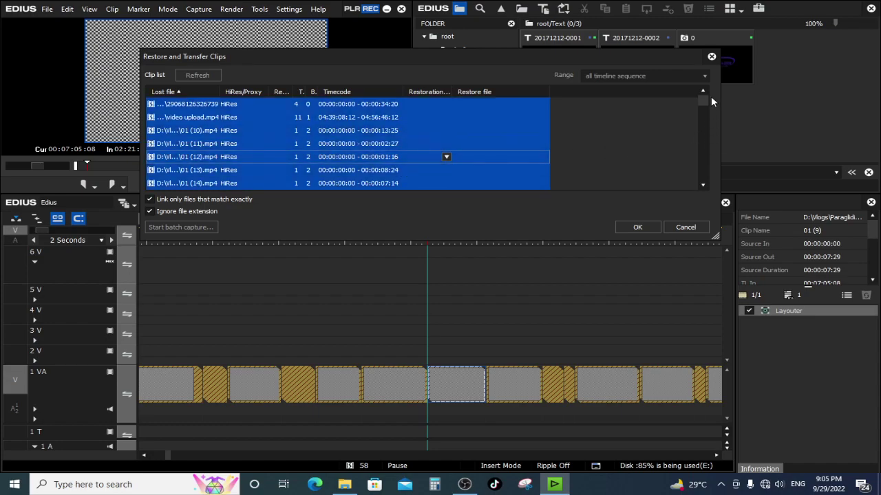
left_click(446, 158)
left_click(447, 158)
scroll(234, 181, "down", 6)
scroll(235, 181, "down", 1)
Step: Relink all listed lost clips at once to the D: folder Vlogs > Paragliding Vlog1 > Video and apply the restoration
left_click(254, 183)
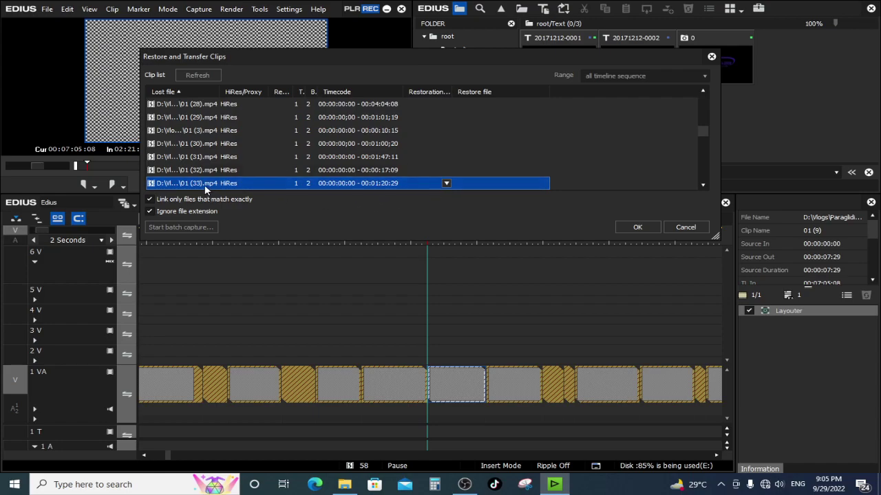
key("ctrl+a")
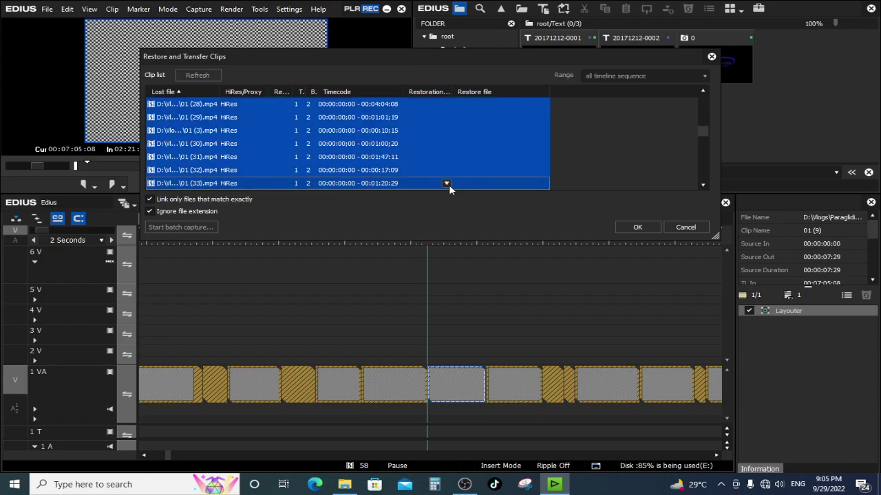
left_click(447, 184)
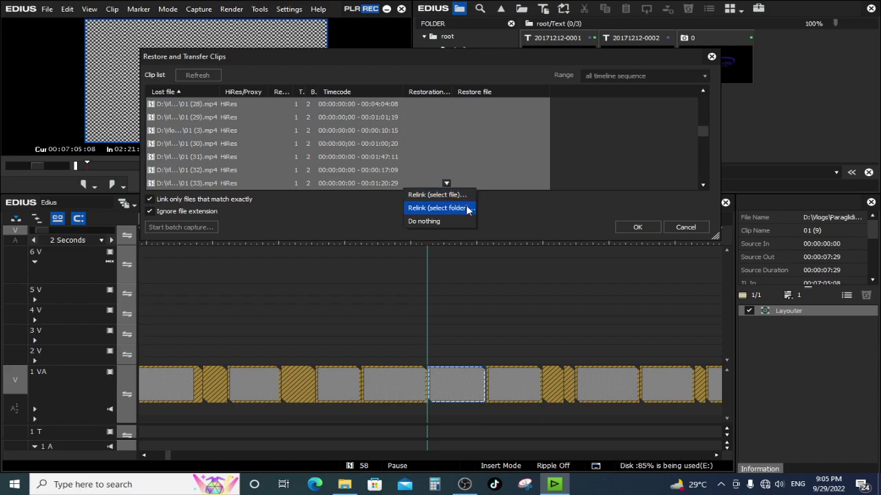
left_click(466, 208)
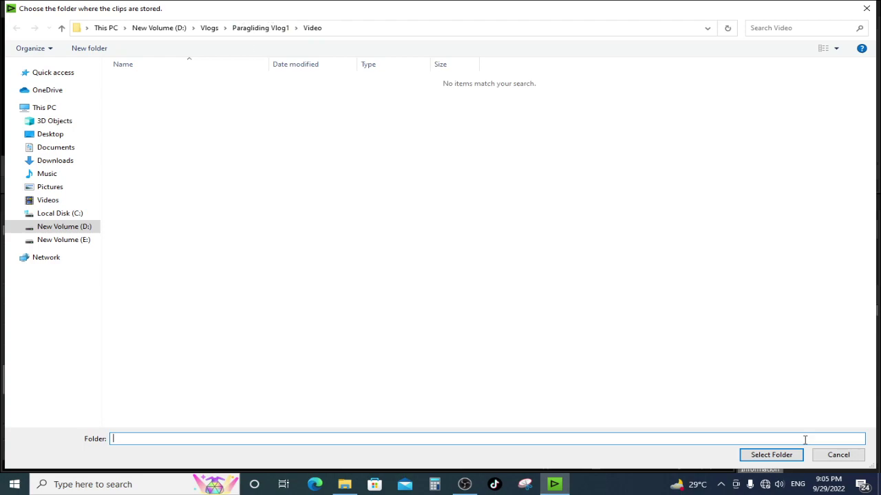
left_click(771, 455)
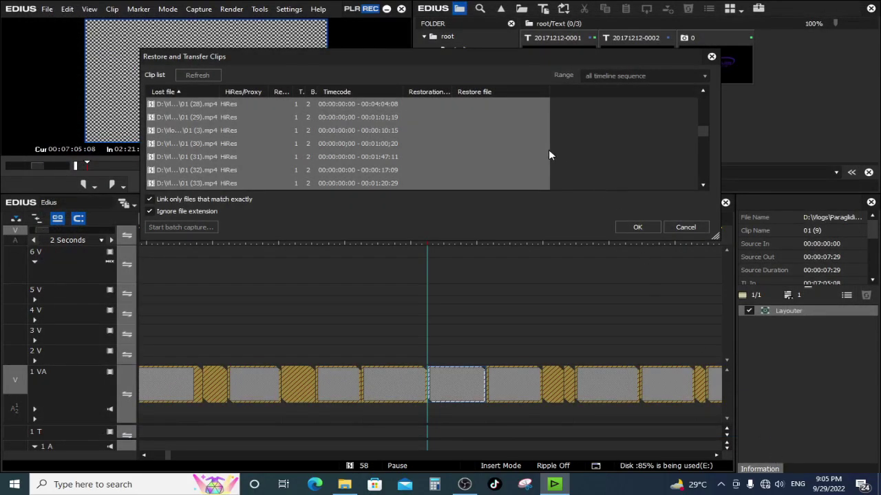
left_click_drag(702, 138, 703, 110)
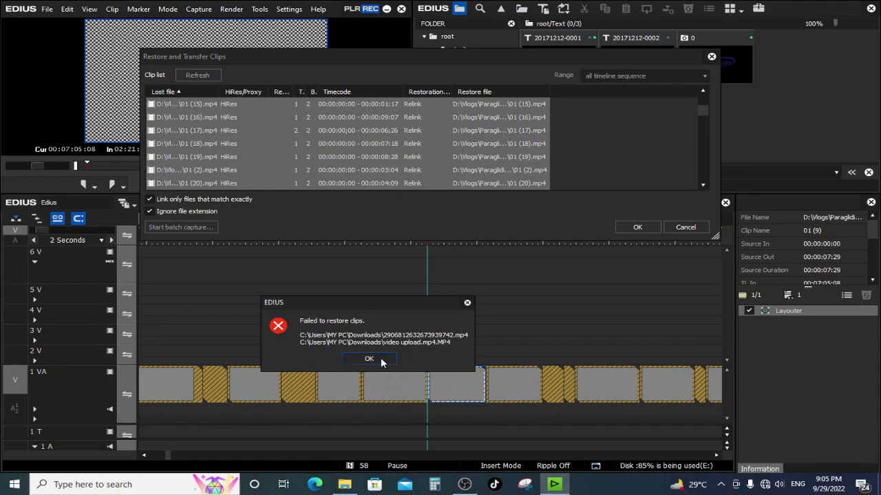
left_click(412, 348)
left_click(650, 227)
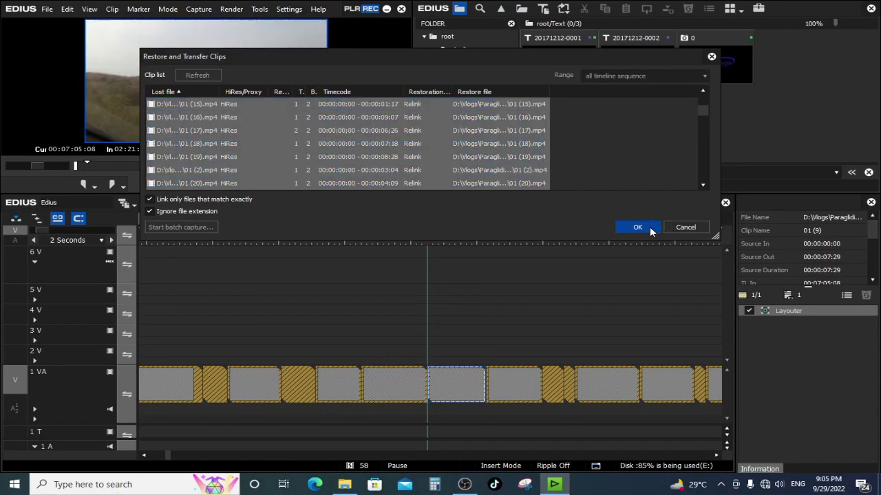
Step: Review the restored footage on track 1 VA around 00:07:20
left_click_drag(501, 236, 395, 399)
left_click(483, 238)
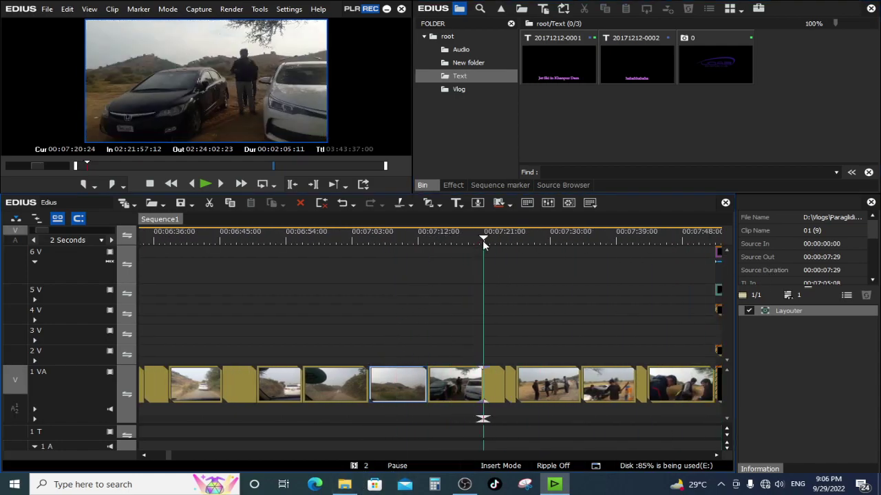
scroll(464, 361, "down", 3)
scroll(521, 397, "up", 4)
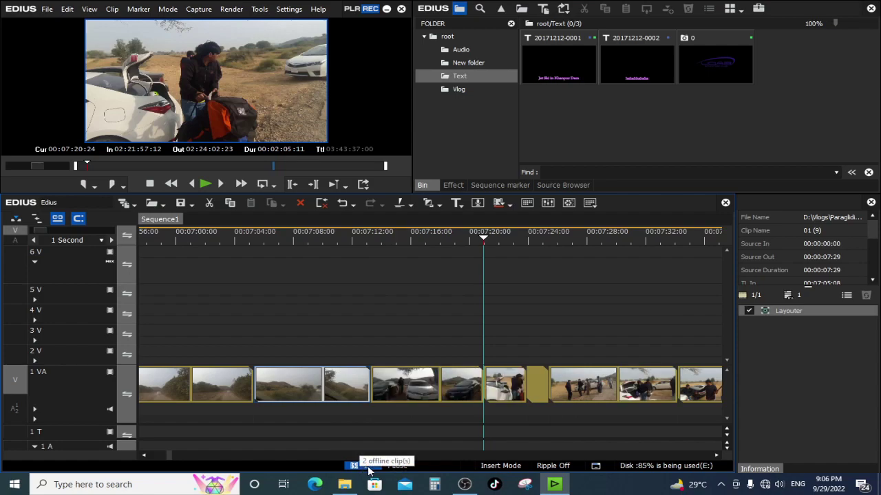
Step: Relink the first listed lost clip to the folder E: > C Deta > New folder and apply the restoration
scroll(472, 272, "down", 4)
scroll(402, 429, "up", 4)
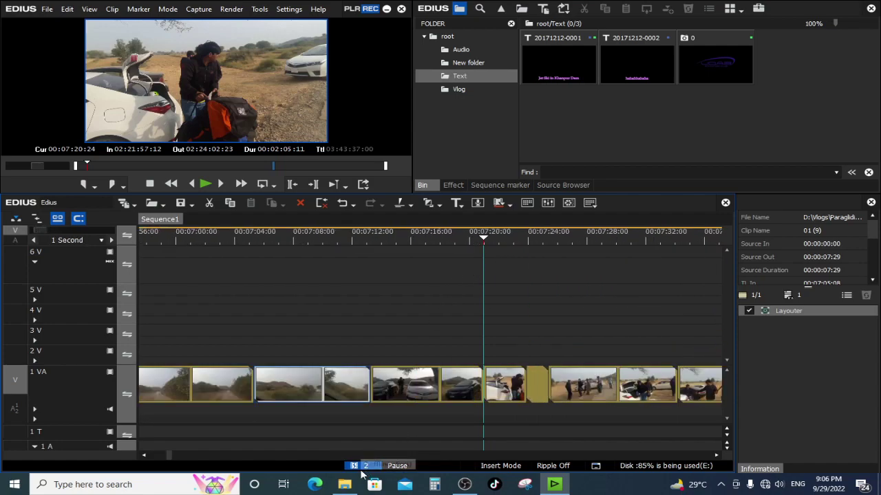
left_click(357, 472)
left_click(215, 106)
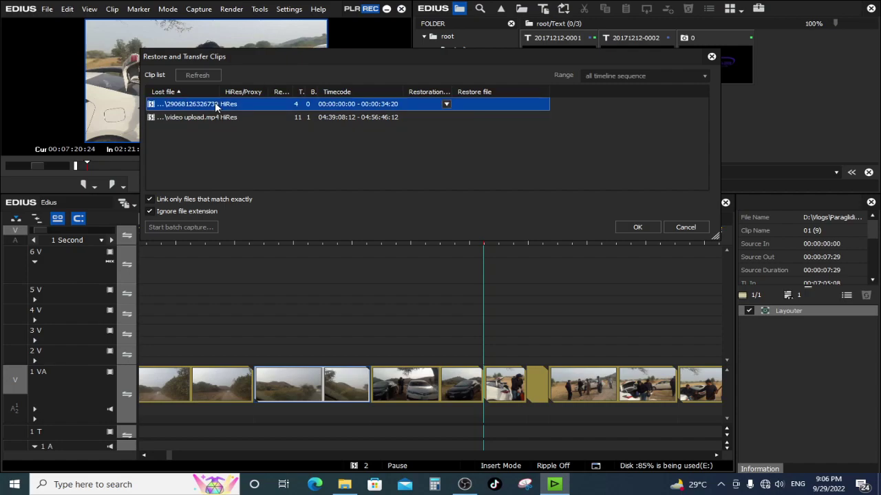
left_click(446, 104)
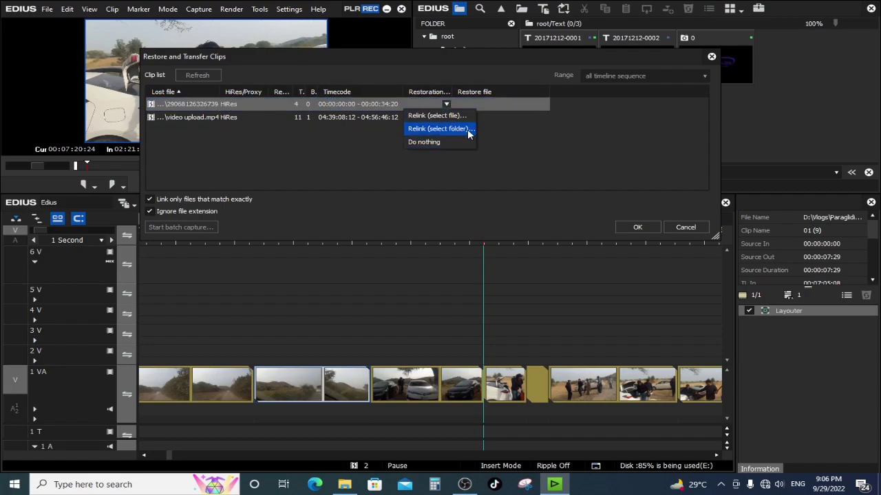
left_click(468, 129)
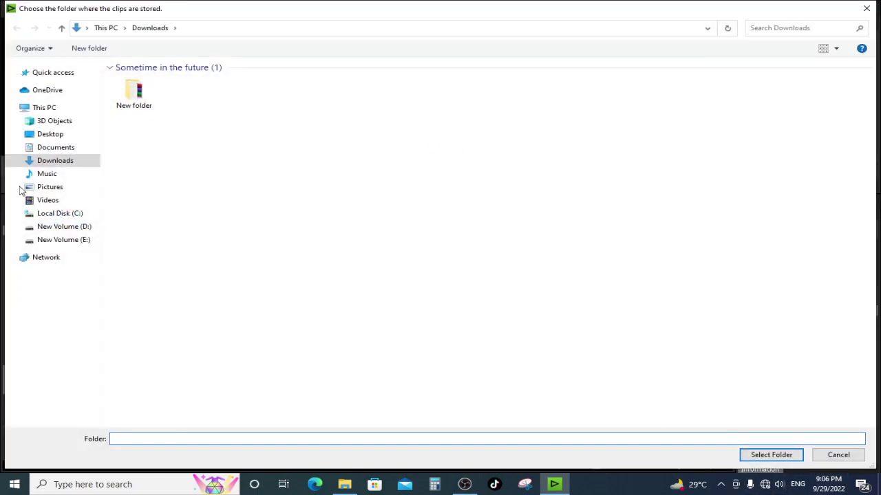
left_click(48, 107)
double_click(485, 175)
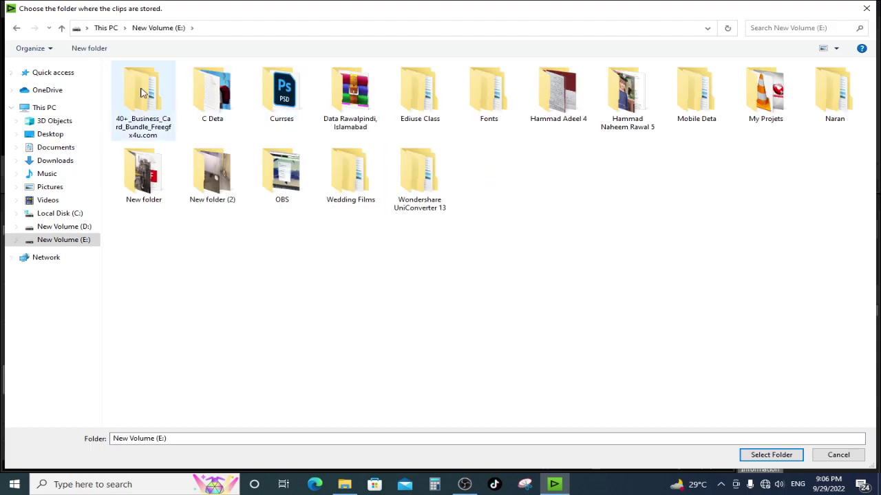
double_click(212, 90)
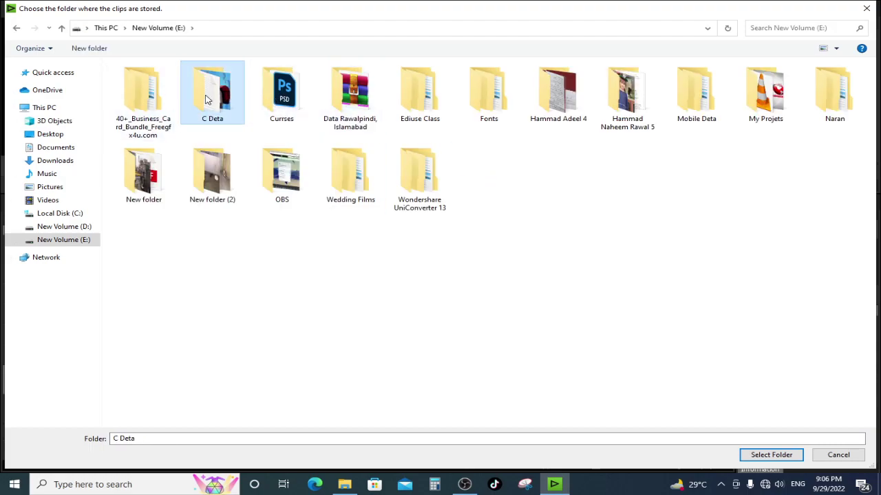
left_click(138, 90)
double_click(138, 90)
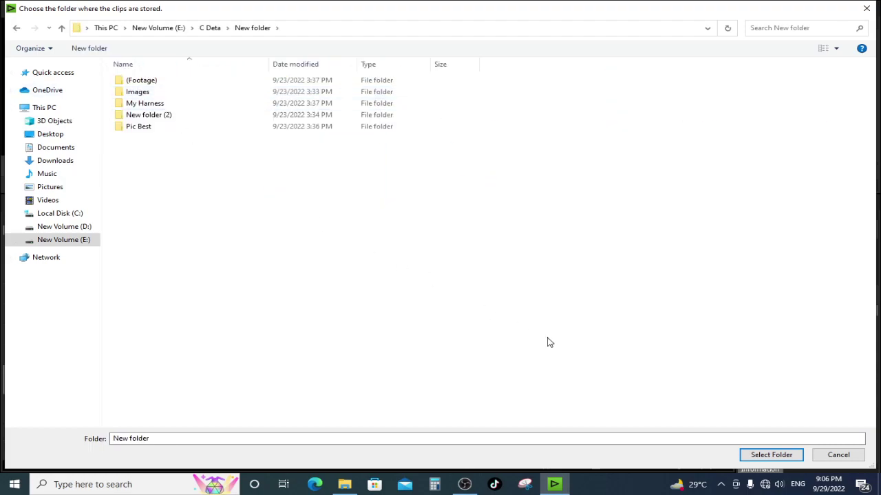
left_click(766, 455)
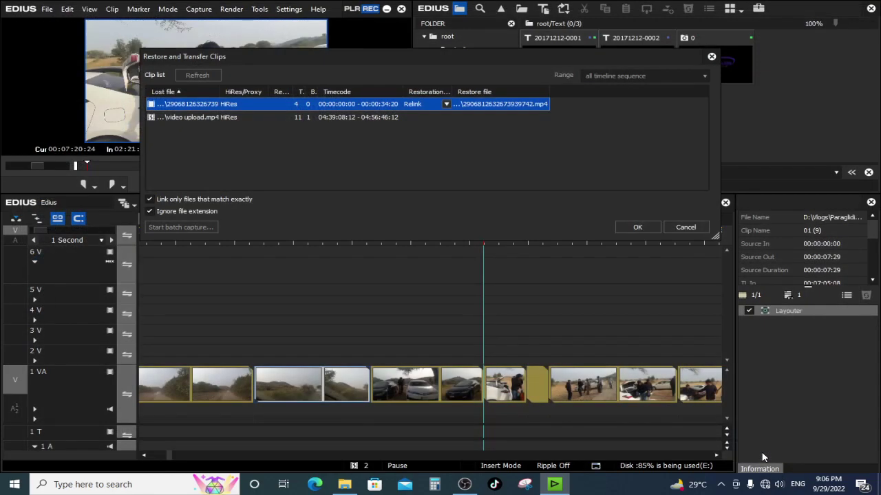
left_click(638, 229)
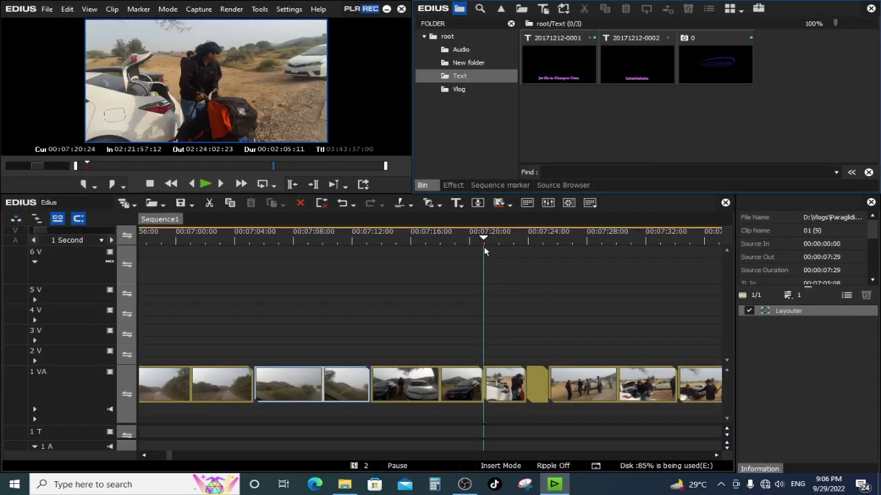
Step: Search the sequence for the remaining offline footage, from about 00:07:20 to the clips around 02:24:00 on track 1 VA
left_click_drag(485, 241, 586, 241)
scroll(585, 242, "down", 3)
left_click(646, 238)
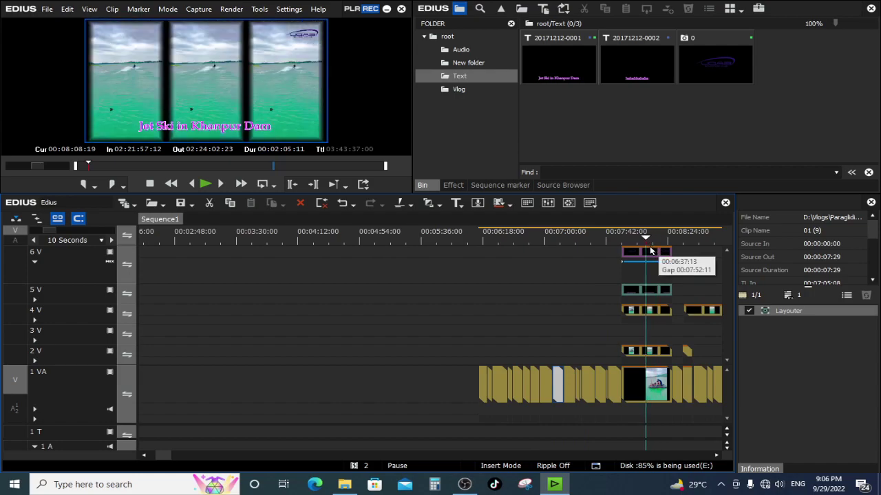
key("ctrl+minus")
key("ctrl+minus")
left_click_drag(481, 238, 212, 278)
scroll(455, 236, "down", 3)
key("ctrl+plus")
key("ctrl+plus")
key("ctrl+plus")
key("ctrl+plus")
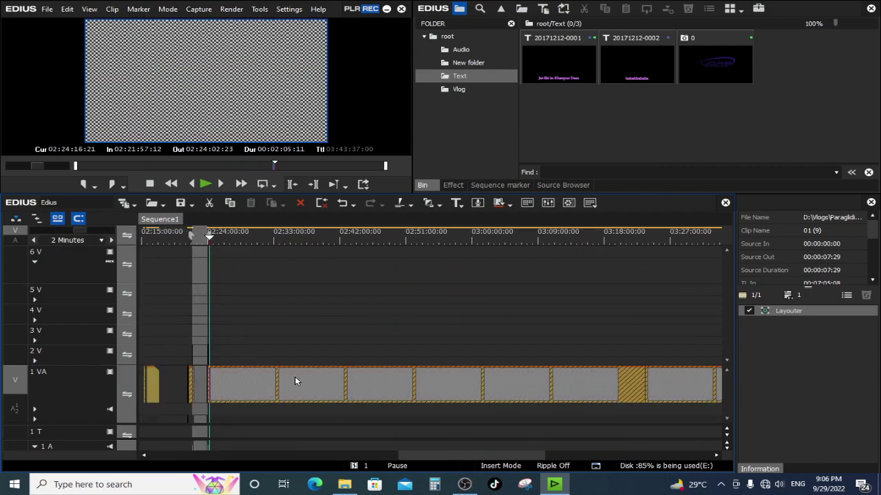
Step: Examine the file info of the offline clip after 02:24:00 on track 1 VA to find its name and source path
right_click(289, 377)
left_click(374, 466)
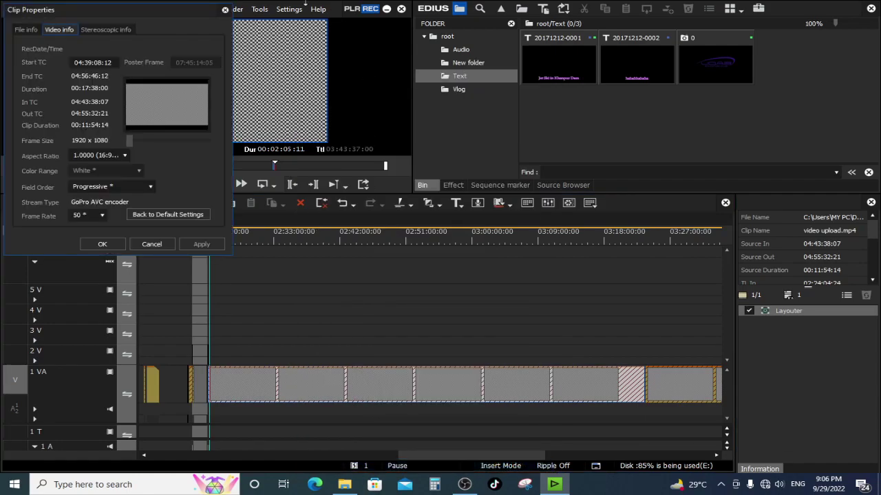
left_click_drag(78, 15, 318, 23)
left_click(265, 37)
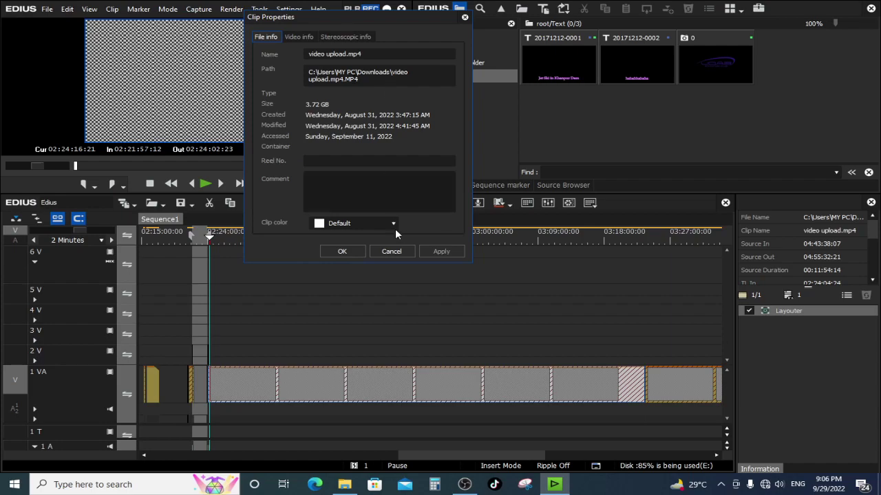
left_click(406, 255)
Step: Delete the run of offline video upload.mp4 clips between about 02:24:00 and 03:20:00 on track 1 VA
left_click_drag(415, 241, 542, 311)
scroll(504, 349, "down", 2)
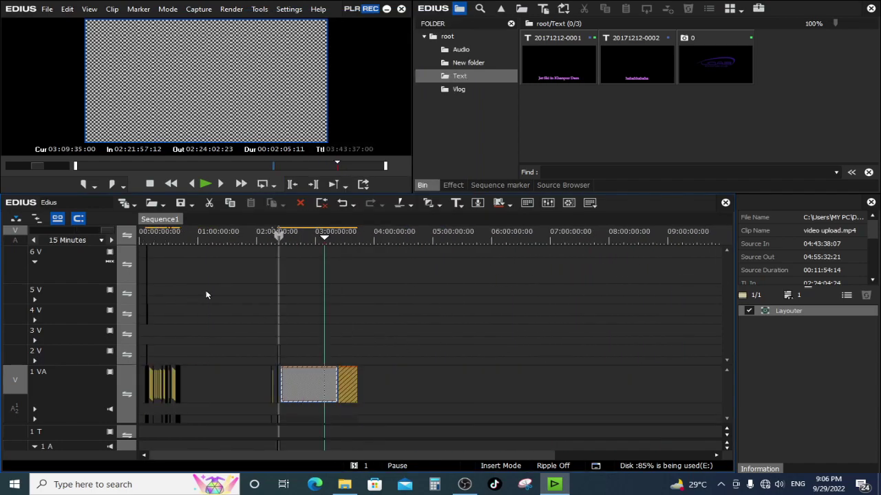
left_click(264, 238)
scroll(311, 294, "up", 2)
left_click_drag(352, 327, 524, 374)
key("Delete")
Step: Delete the last offline clip, around 03:30:00 on track 1 VA
left_click(311, 235)
scroll(352, 294, "down", 2)
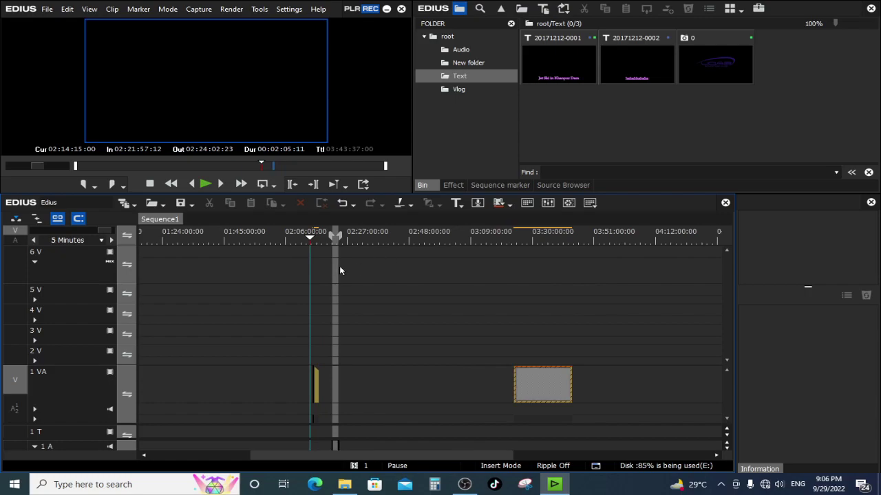
left_click_drag(515, 339, 639, 404)
key("Delete")
Step: Check the rest of the timeline back to its beginning and undo the last clip deletion
left_click(670, 237)
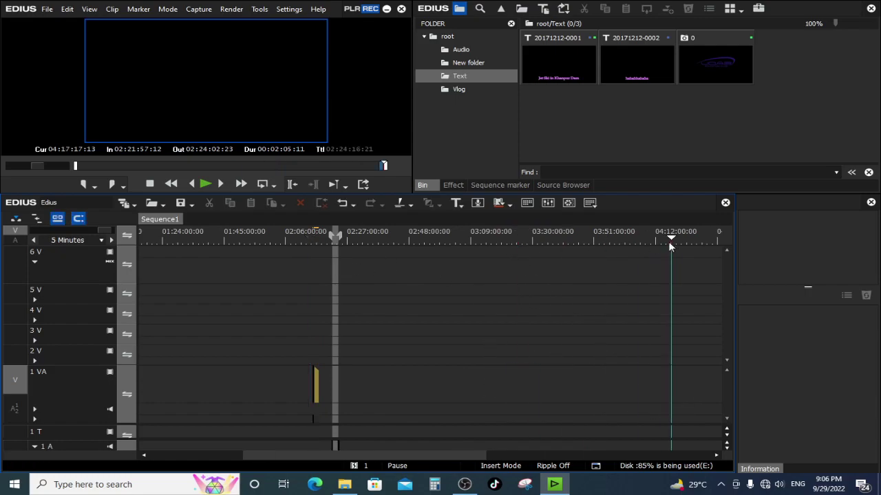
scroll(604, 294, "down", 2)
scroll(605, 291, "down", 2)
left_click_drag(432, 237, 140, 238)
scroll(193, 367, "up", 5)
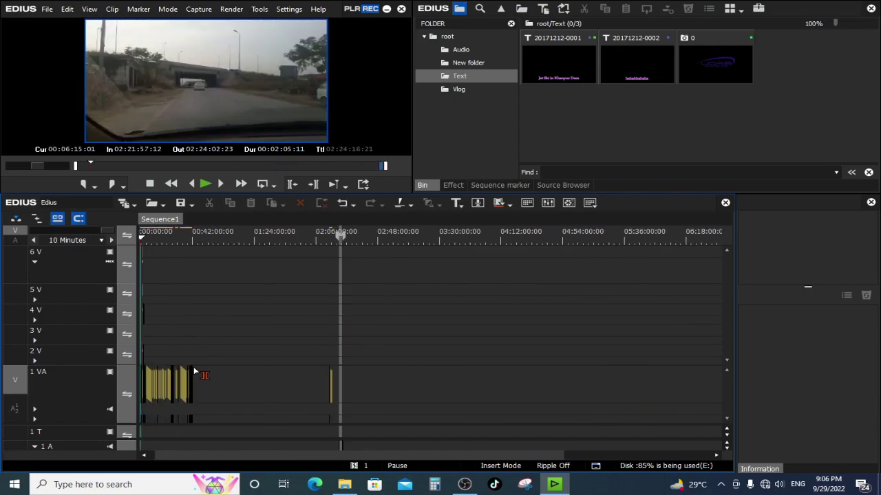
key("ctrl+z")
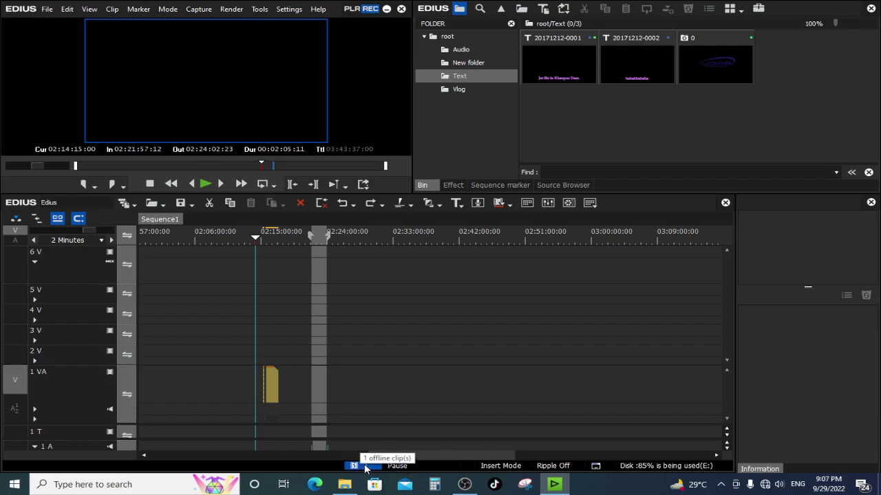
Step: Review the restoration methods offered for the lost clip video upload.mp4 and close the restore dialog without applying any
left_click(369, 467)
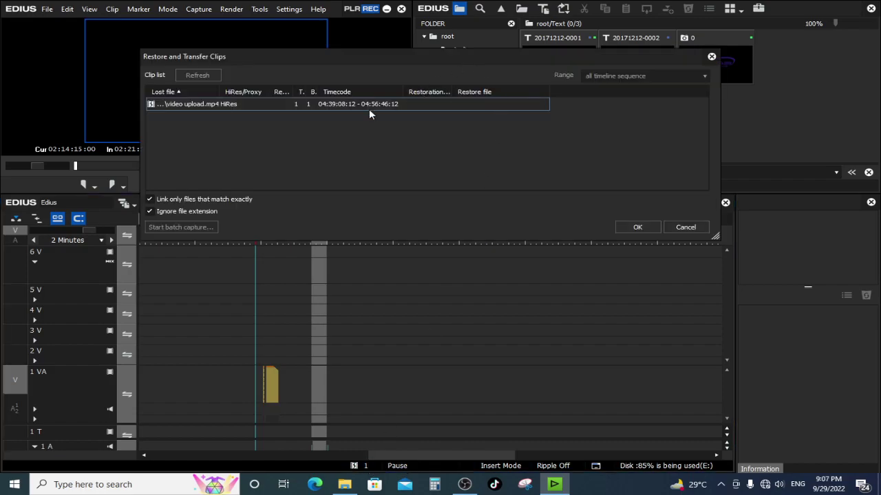
left_click(317, 104)
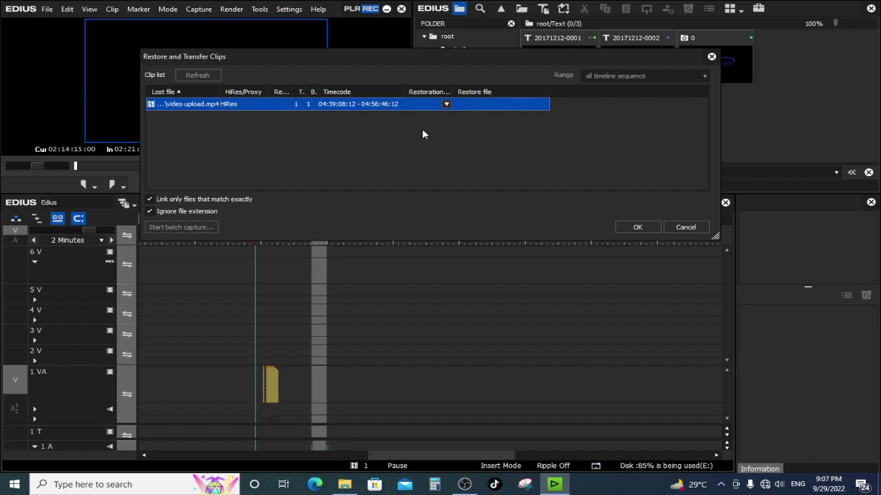
left_click(446, 104)
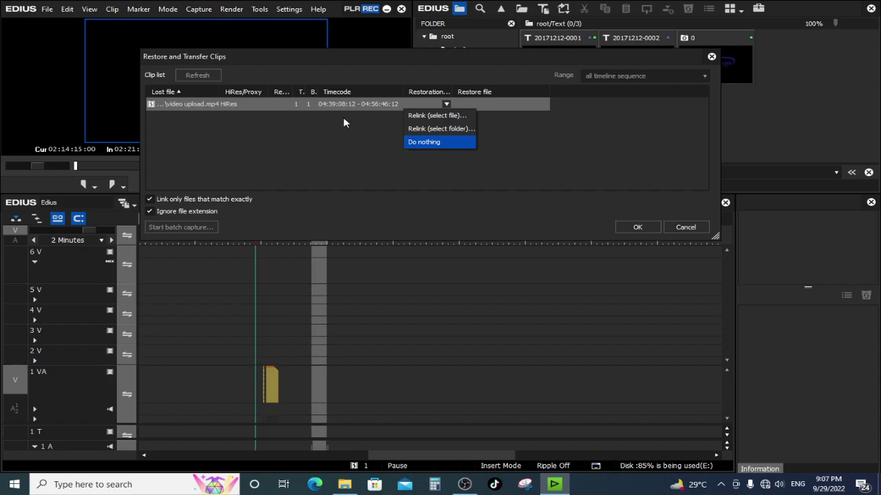
key("Up")
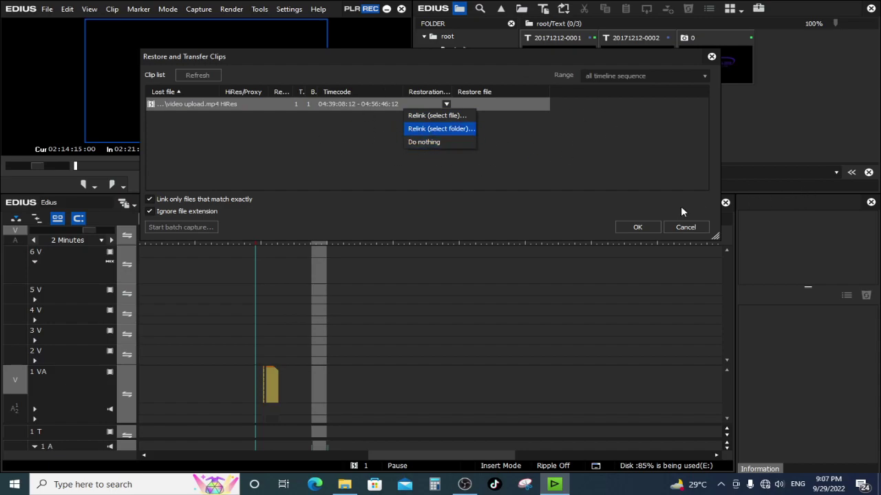
left_click(693, 228)
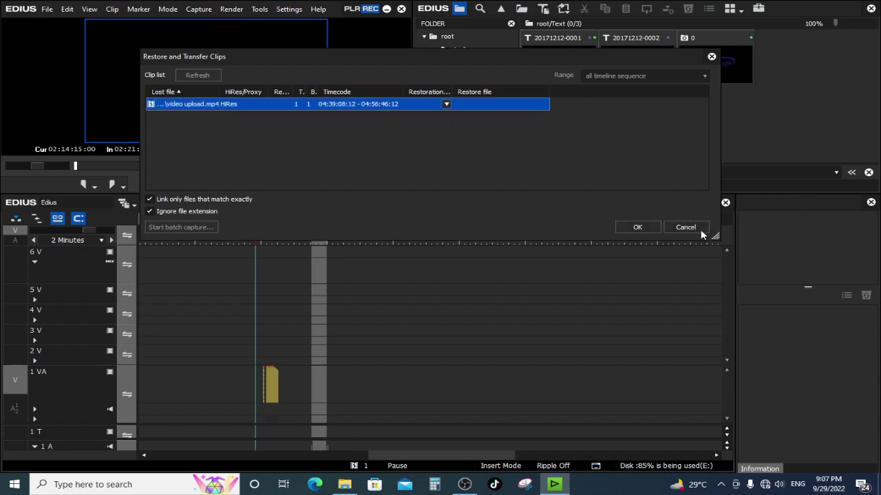
left_click(682, 228)
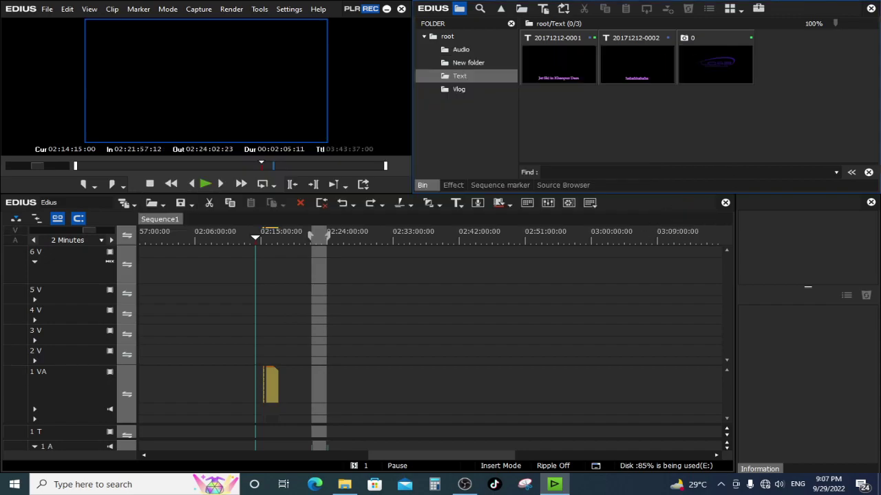